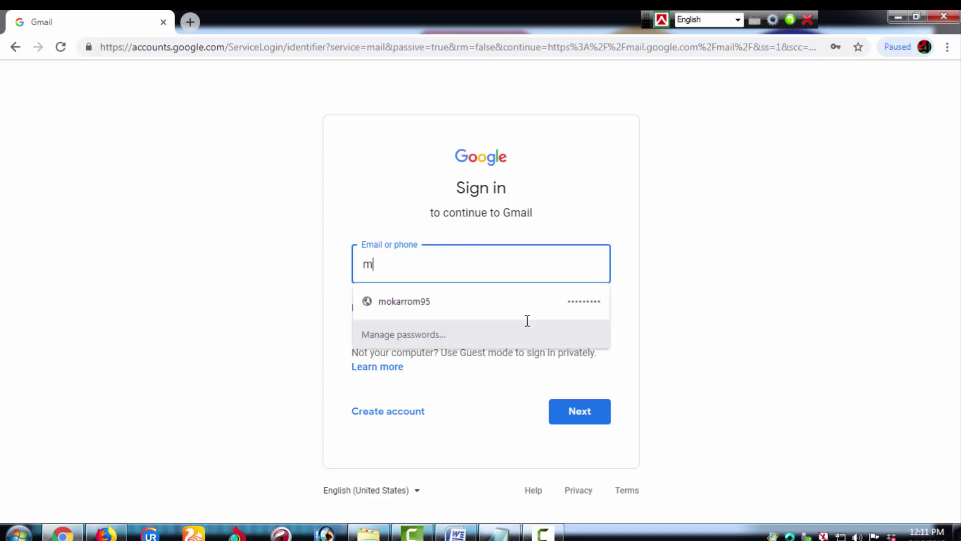
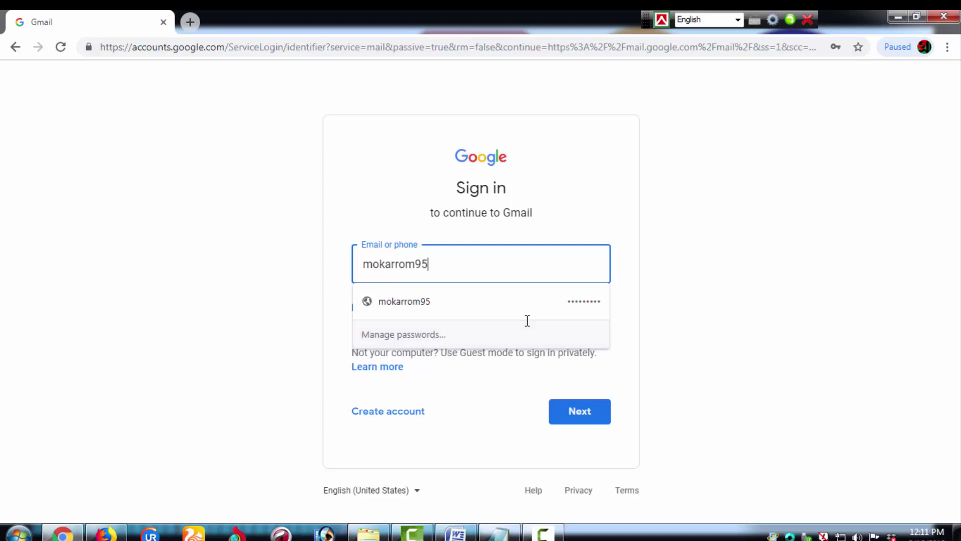
# Step: Sign in to the first Gmail account in Chrome using its username and saved password
pyautogui.press('Return')
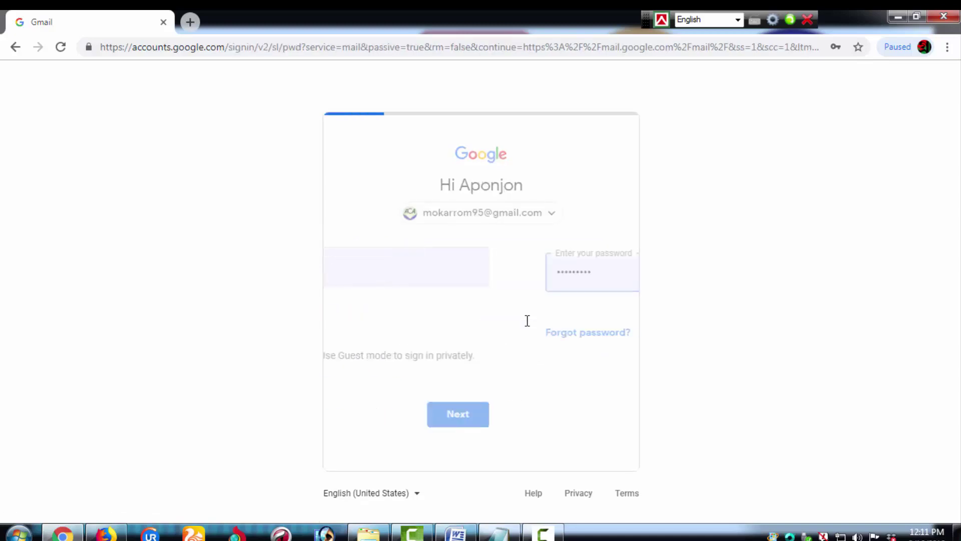
pyautogui.press('Return')
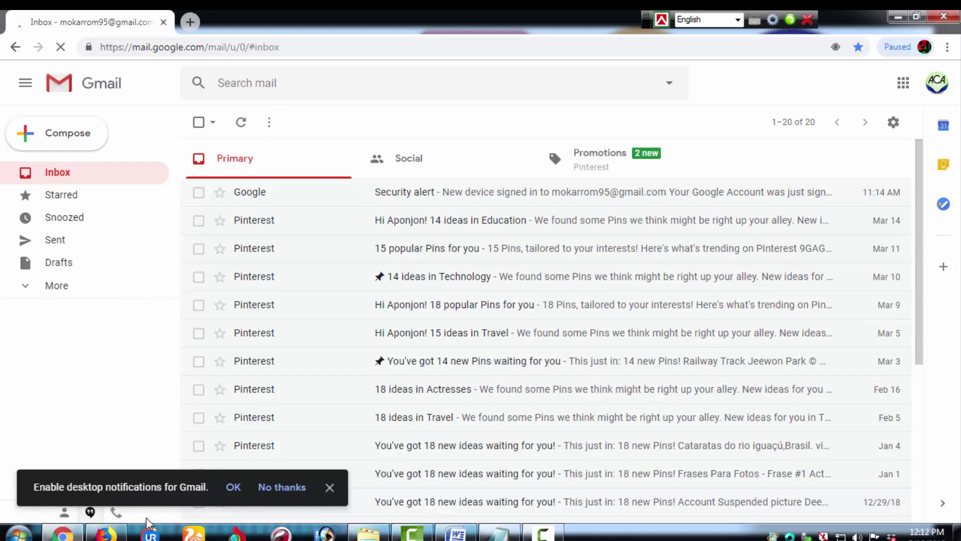
# Step: Sign in to the second Gmail account in Firefox, choosing Don't Save for the login
pyautogui.click(111, 535)
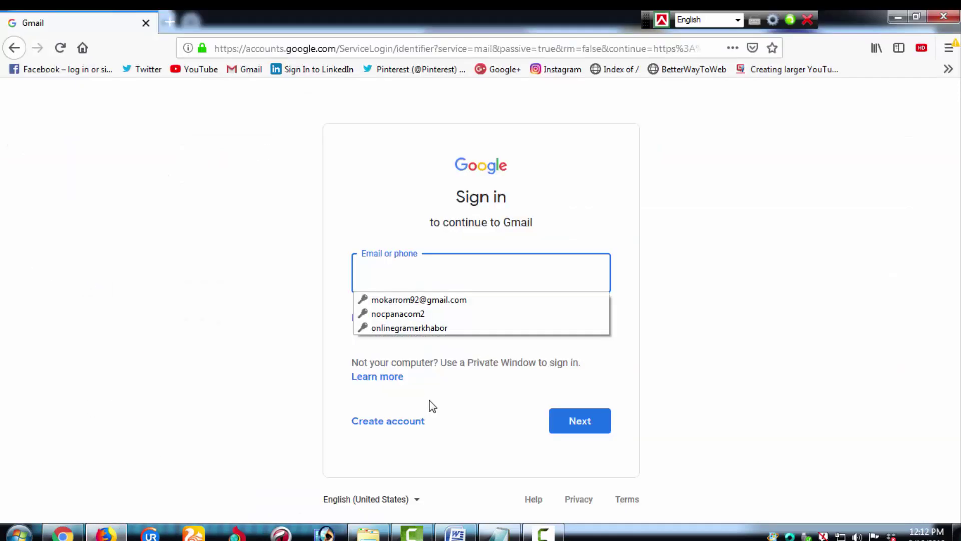
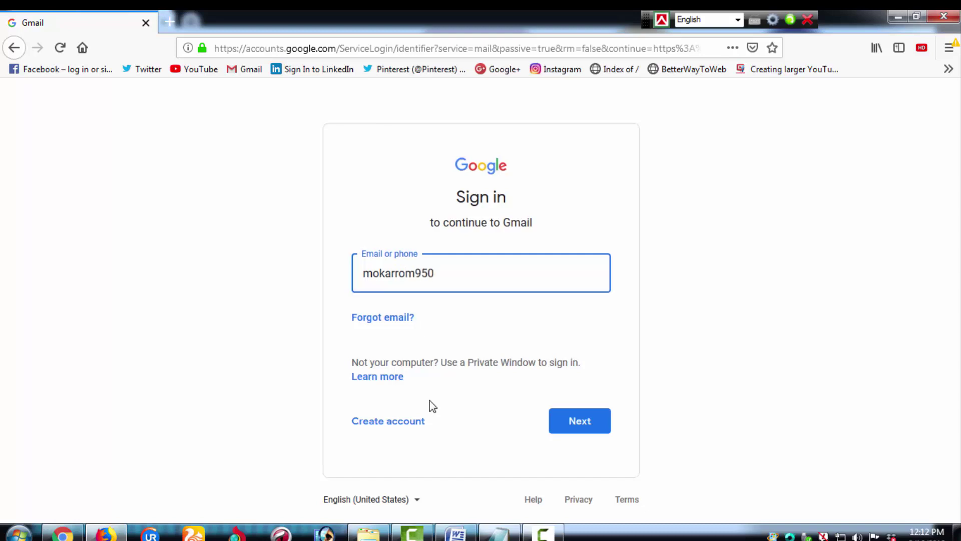
pyautogui.press('Return')
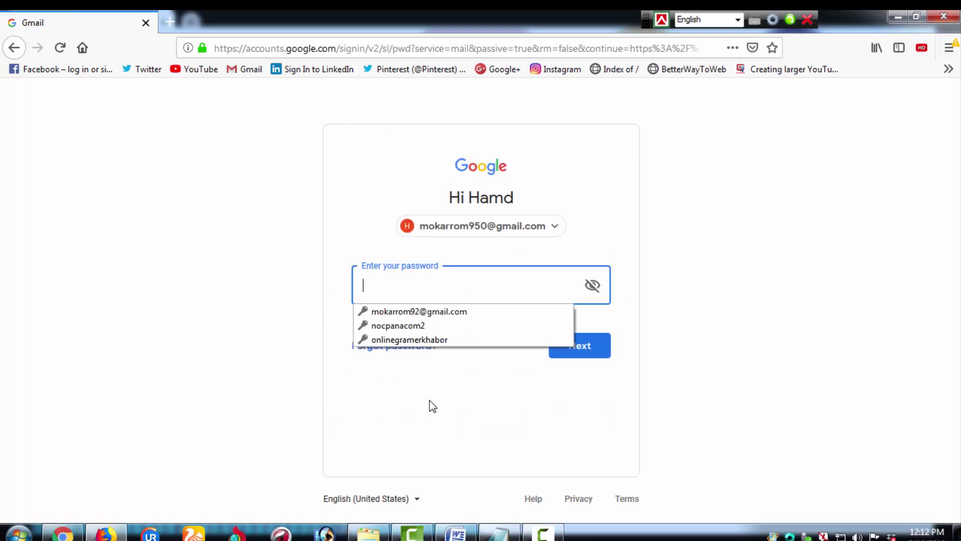
pyautogui.write('•••••')
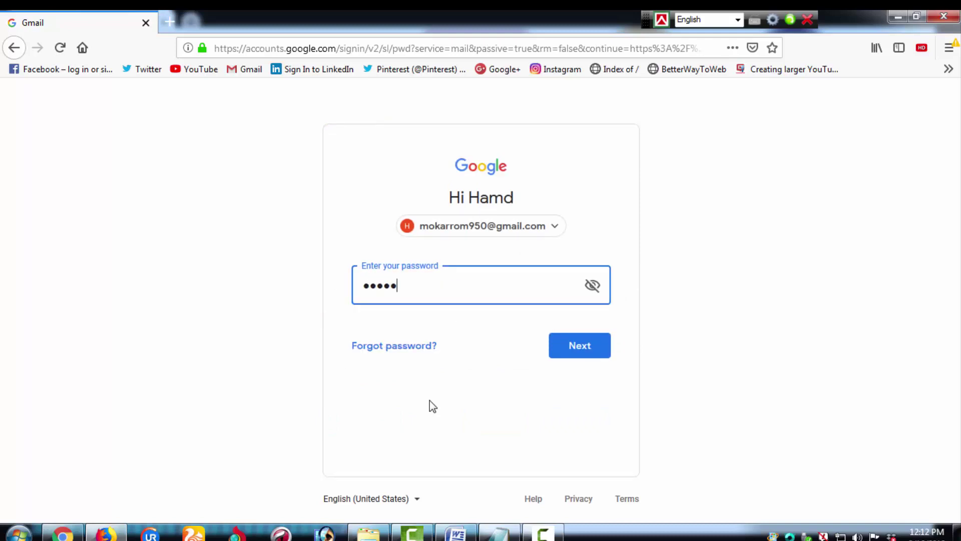
pyautogui.write('••••')
pyautogui.press('Return')
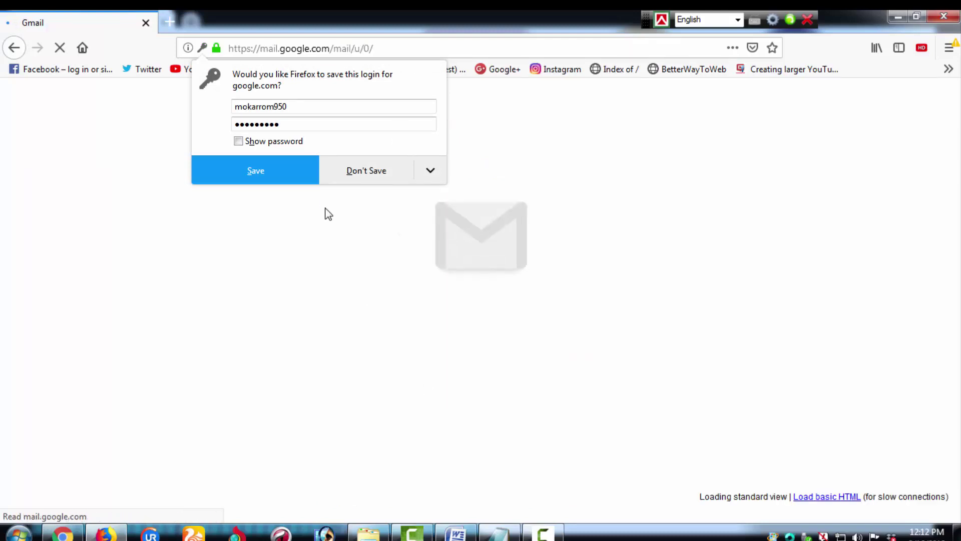
pyautogui.click(341, 178)
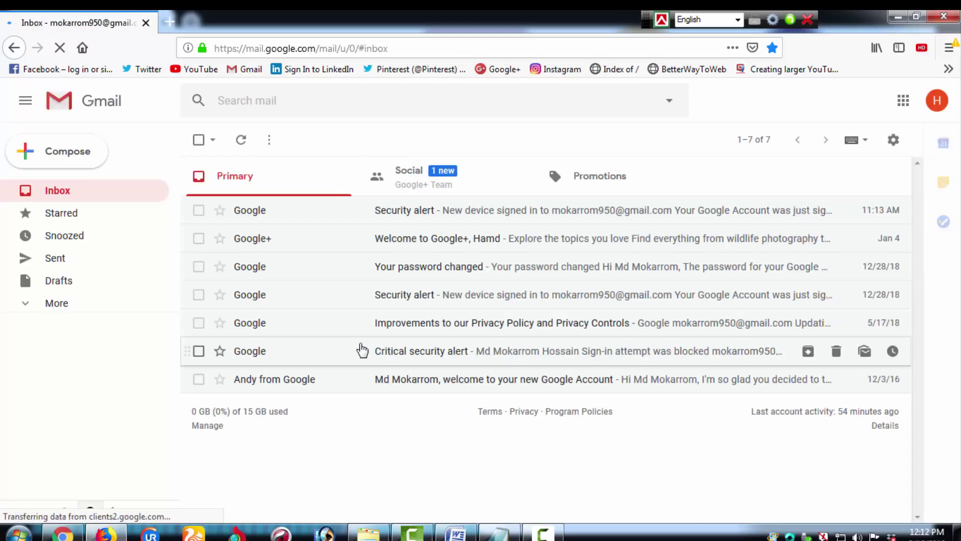
# Step: Back in Chrome, open the first account's Gmail Settings on the Forwarding and POP/IMAP tab
pyautogui.click(73, 534)
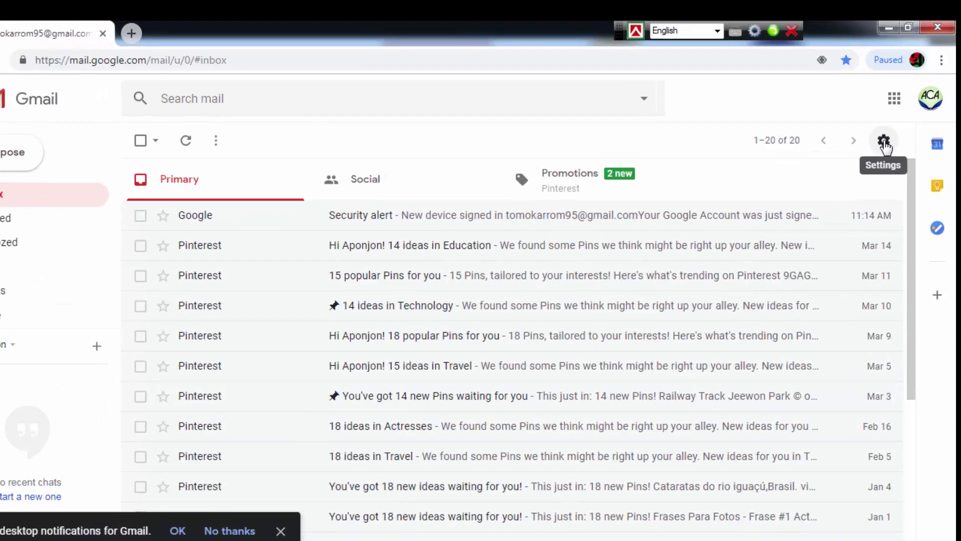
pyautogui.click(894, 122)
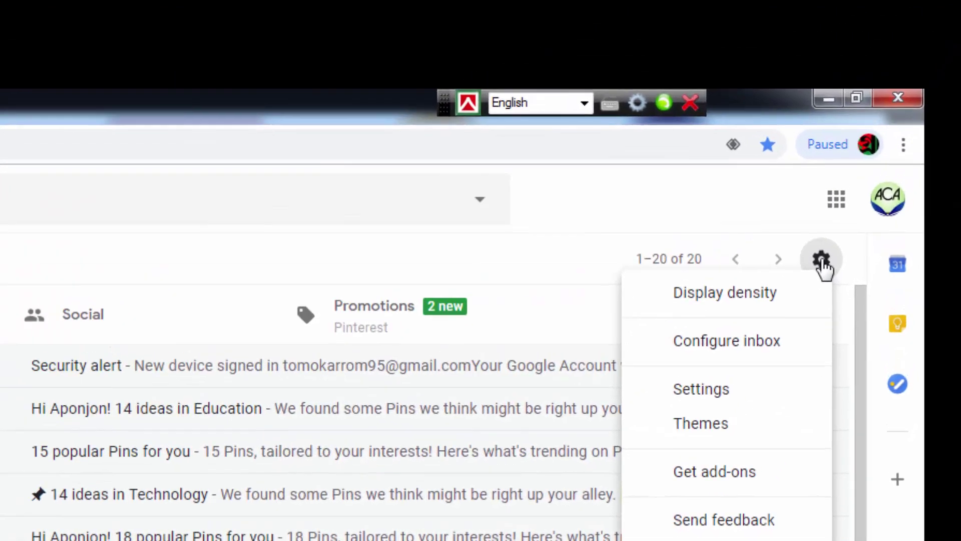
pyautogui.click(729, 399)
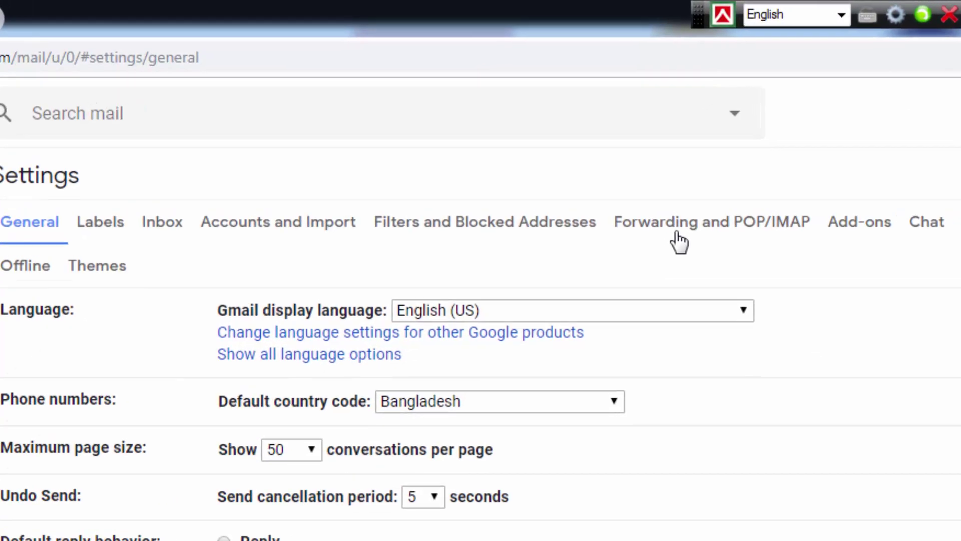
pyautogui.click(675, 234)
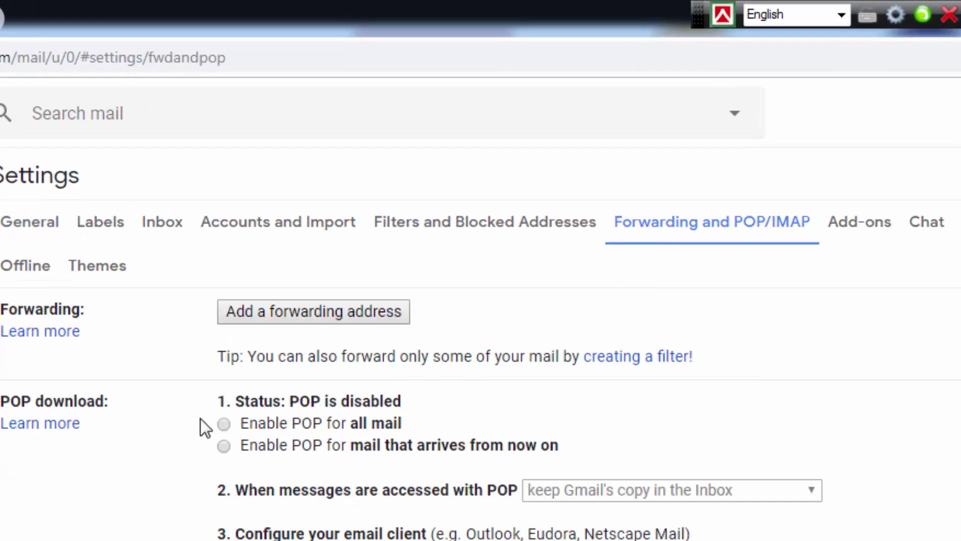
# Step: Enable POP for all mail, save, and return to the Forwarding and POP/IMAP settings
pyautogui.click(224, 424)
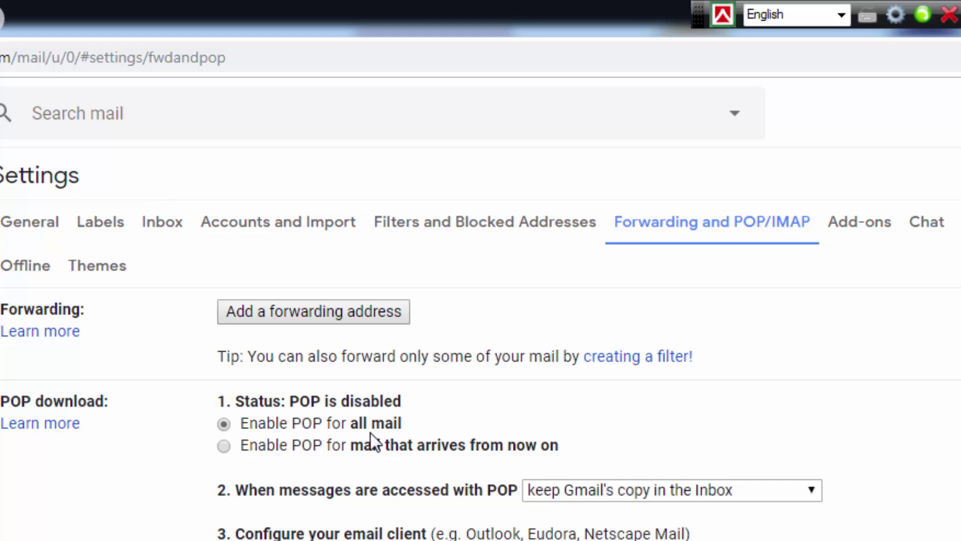
pyautogui.click(522, 486)
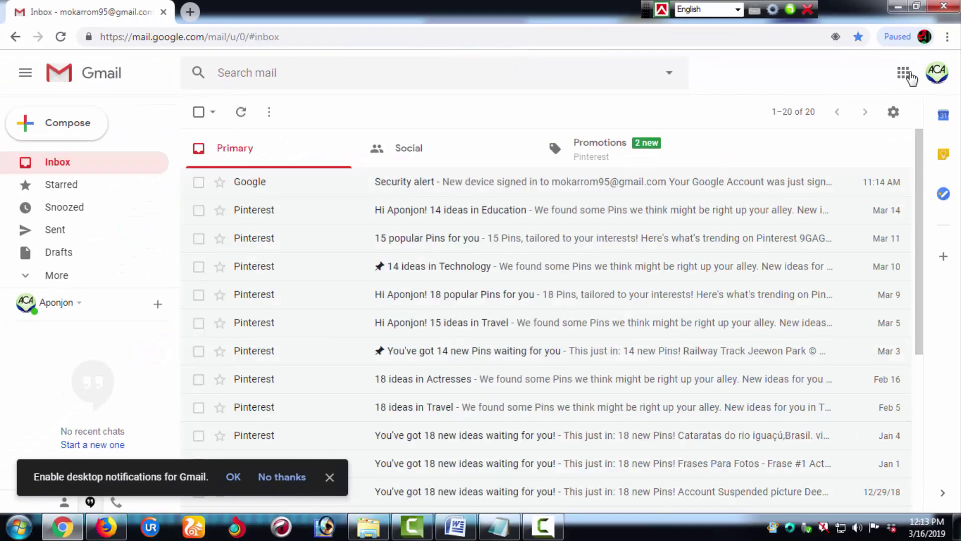
pyautogui.click(894, 112)
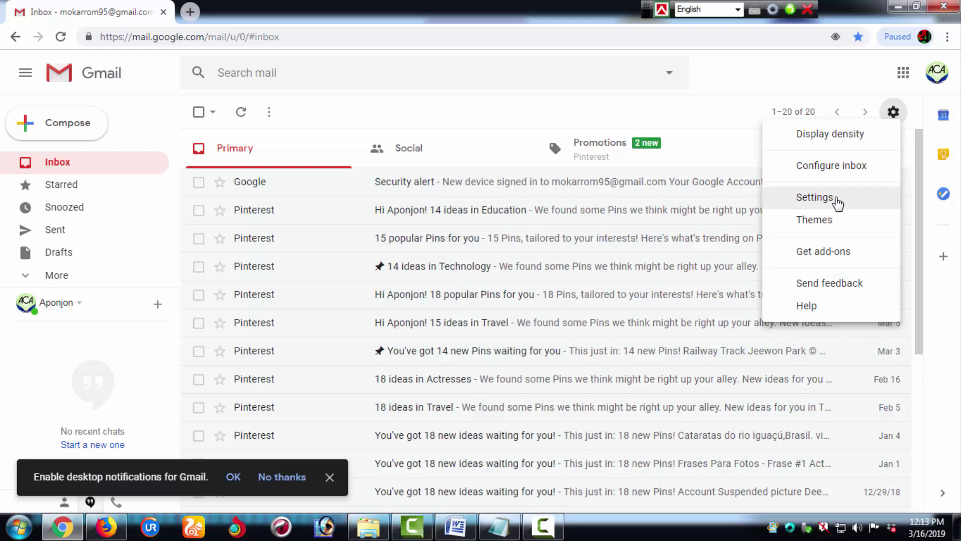
pyautogui.click(837, 199)
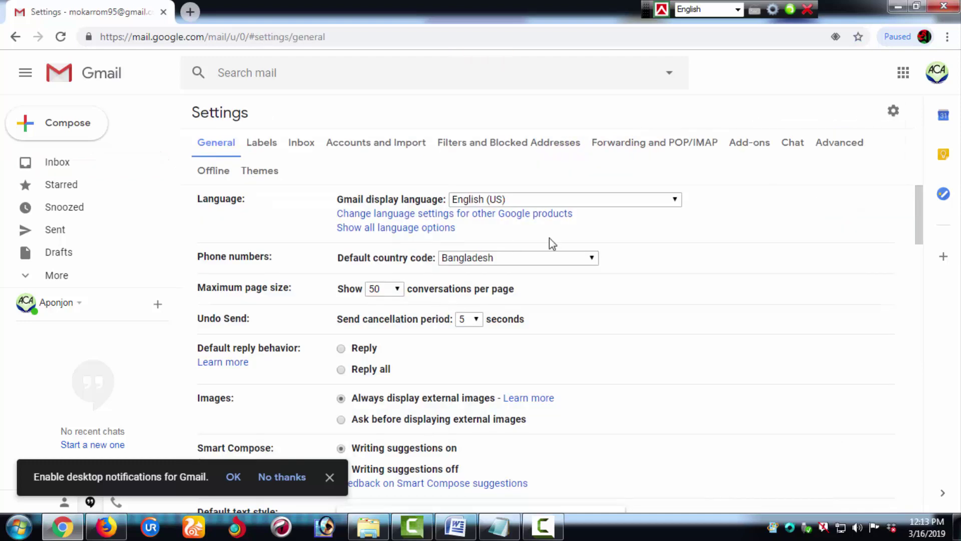
pyautogui.click(627, 148)
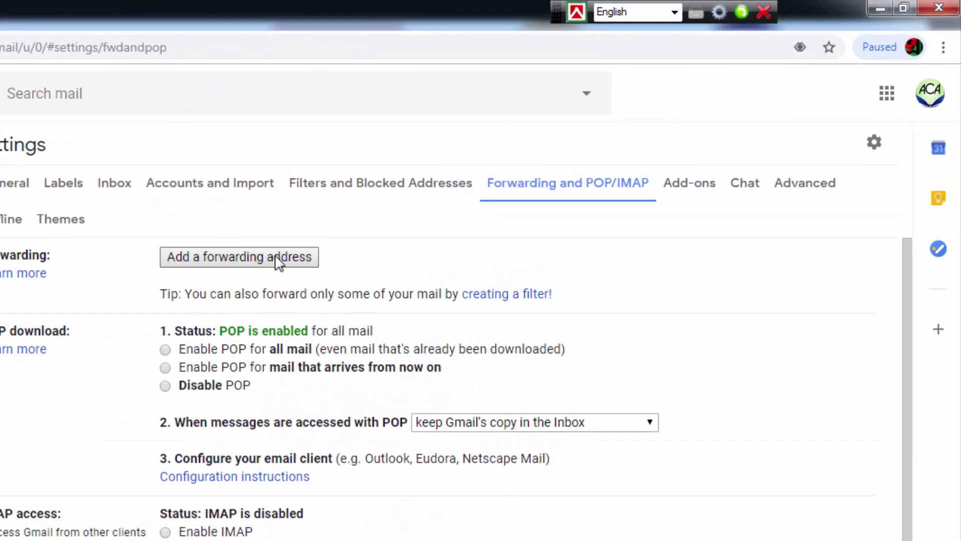
# Step: Add a forwarding address; after the account's own address is rejected, enter the second account's address
pyautogui.click(275, 258)
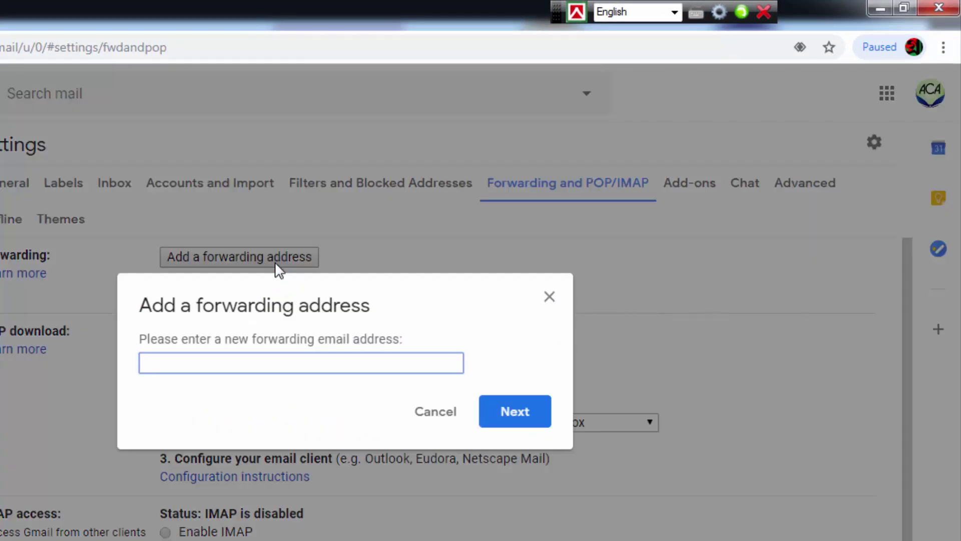
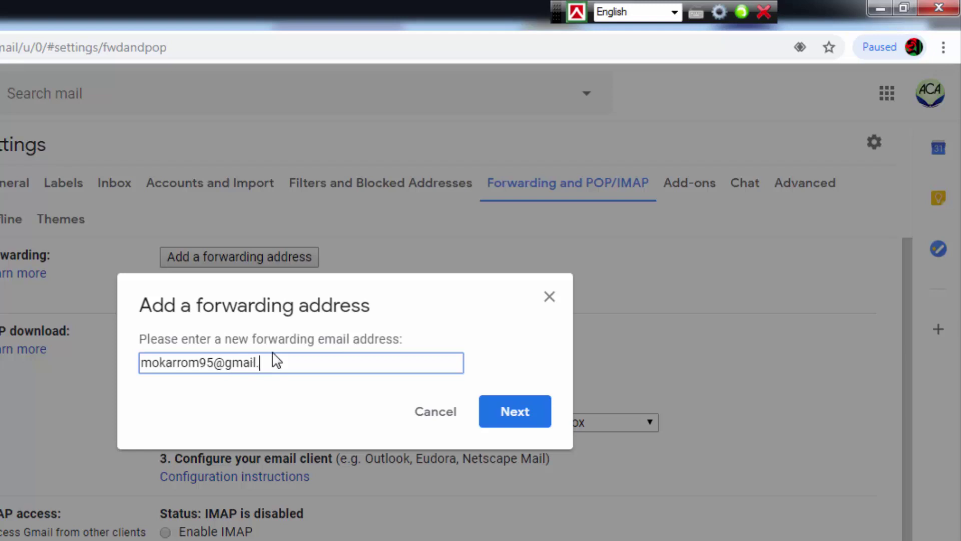
pyautogui.click(520, 420)
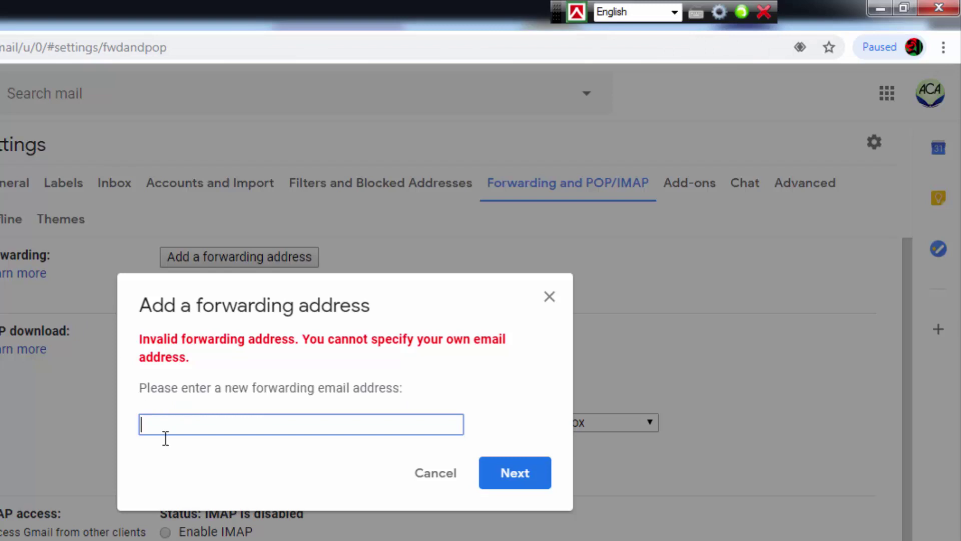
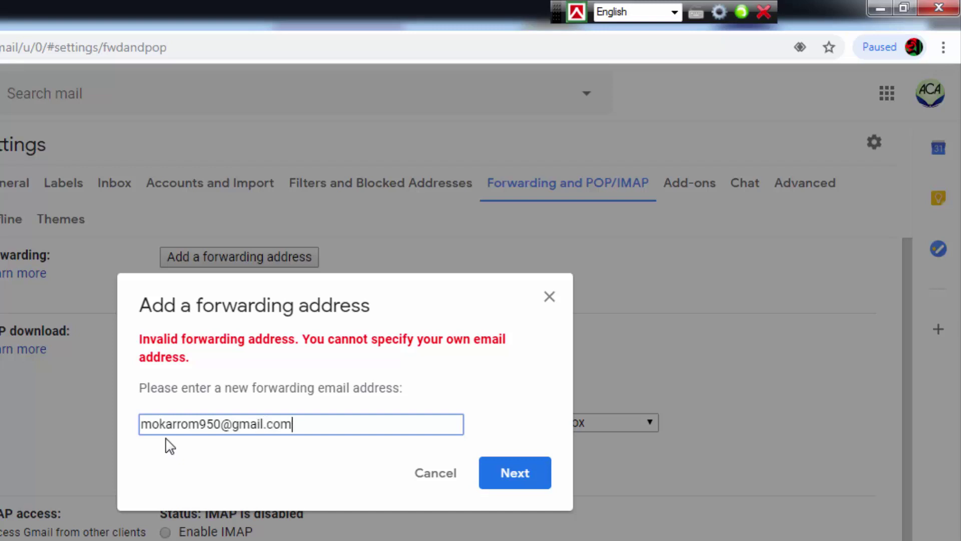
# Step: Confirm forwarding to the second address so Gmail sends it a confirmation code
pyautogui.click(545, 481)
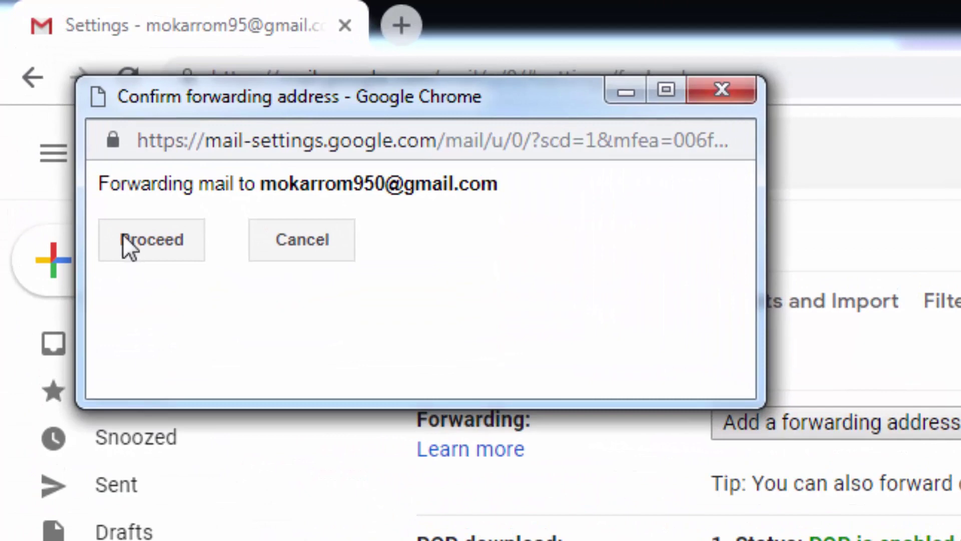
pyautogui.click(124, 235)
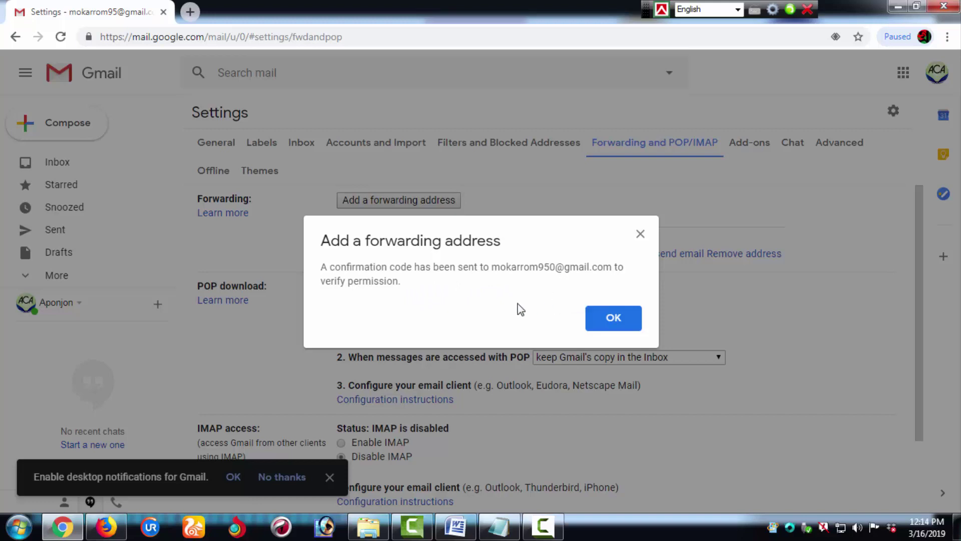
pyautogui.click(614, 328)
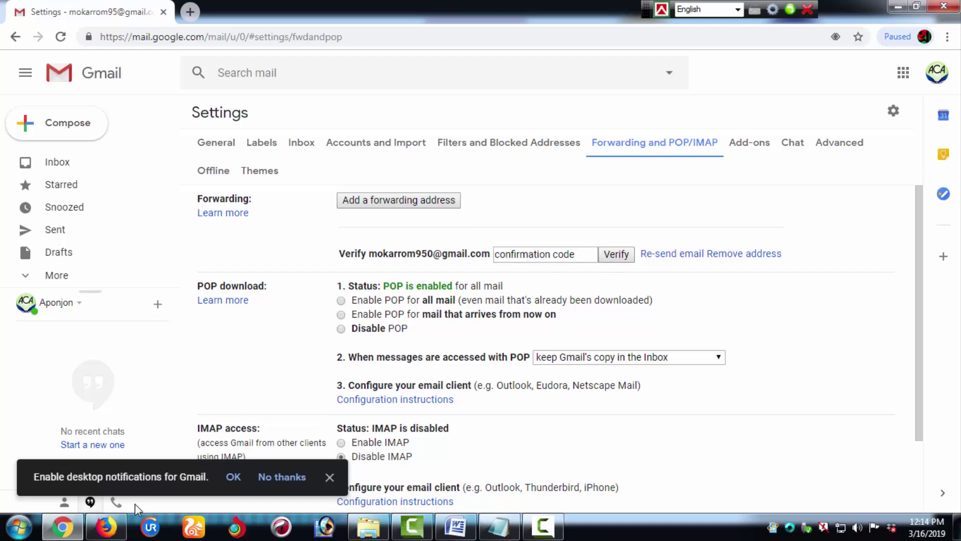
pyautogui.click(106, 526)
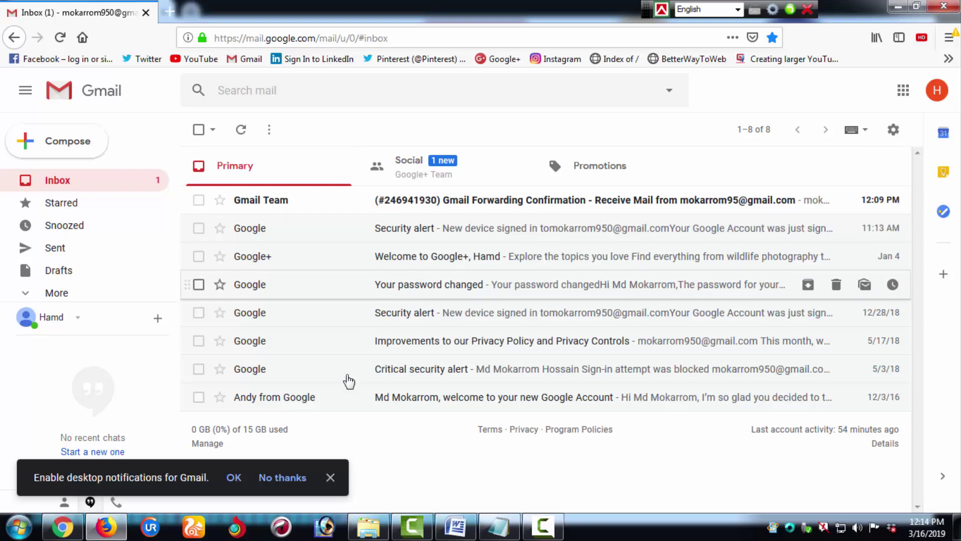
# Step: Copy the confirmation code from the Gmail Forwarding Confirmation email in the second account
pyautogui.click(330, 478)
pyautogui.click(452, 208)
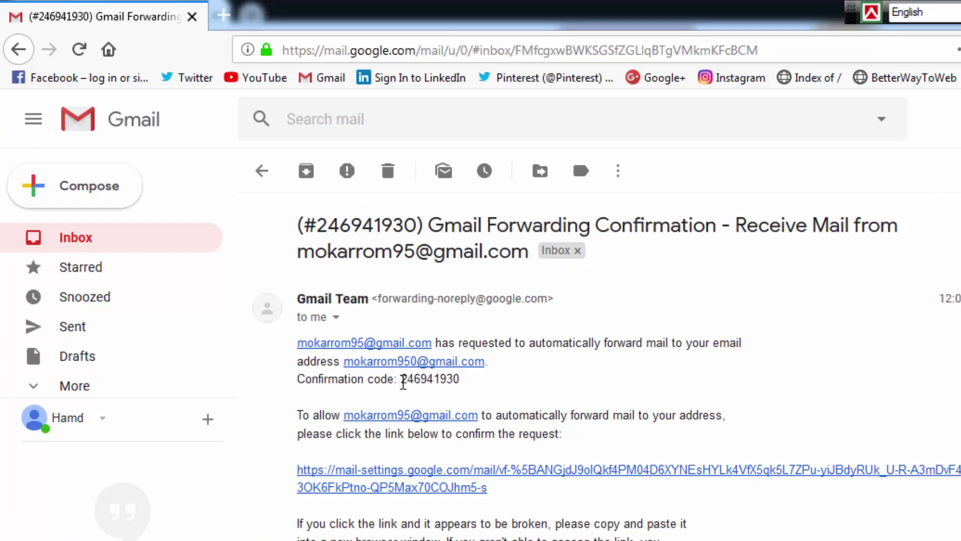
pyautogui.moveTo(402, 379); pyautogui.dragTo(462, 383)
pyautogui.hotkey('ctrl', 'c')
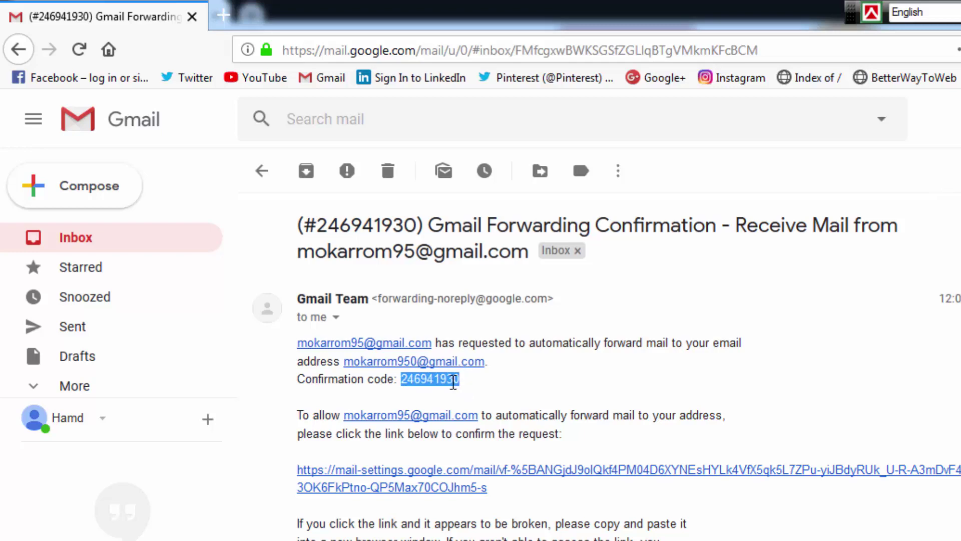
pyautogui.rightClick(454, 383)
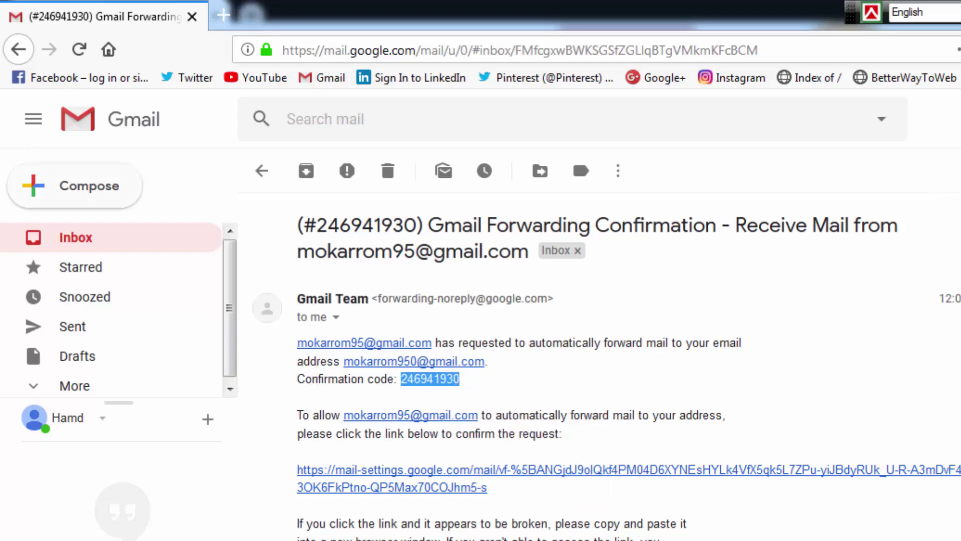
pyautogui.hotkey('alt', 'Tab')
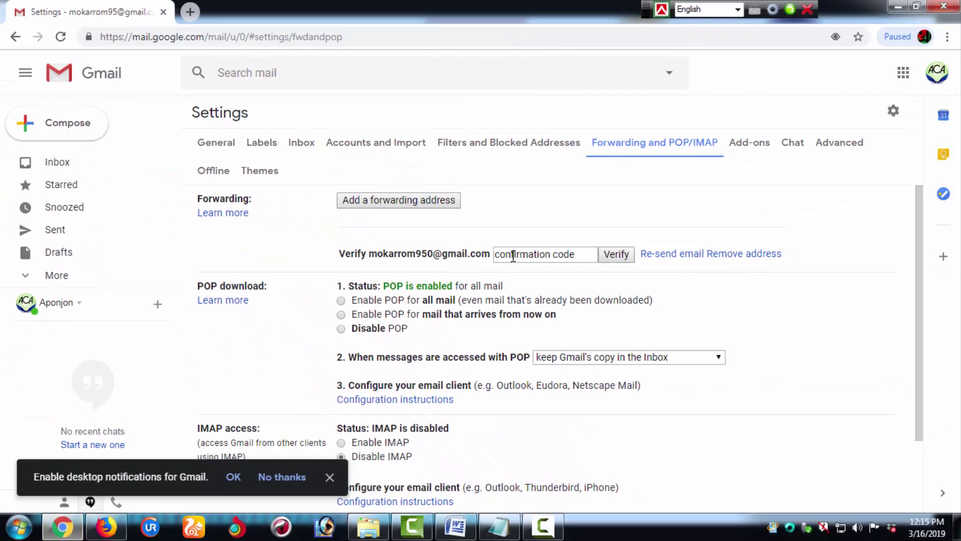
# Step: Paste the confirmation code into the code field and verify the forwarding address
pyautogui.click(511, 255)
pyautogui.rightClick(512, 255)
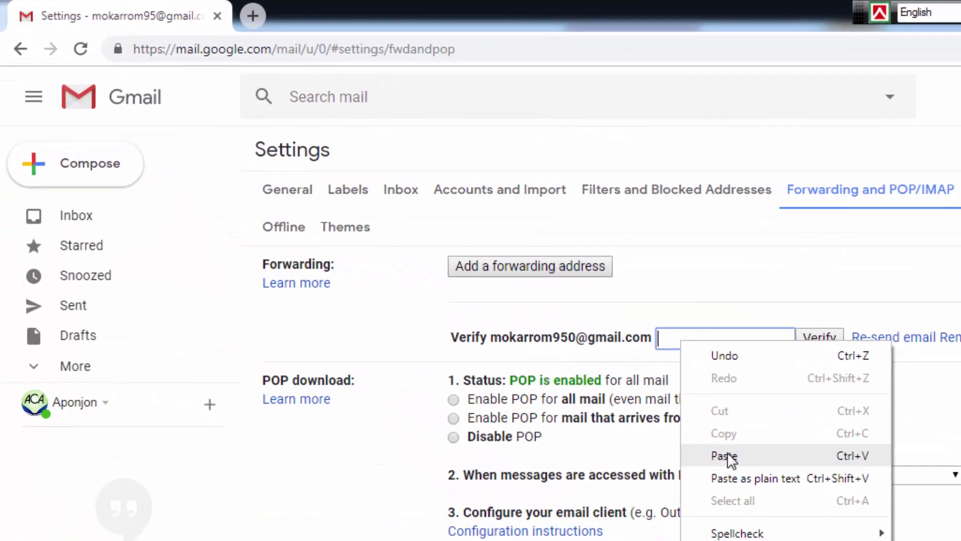
pyautogui.click(732, 459)
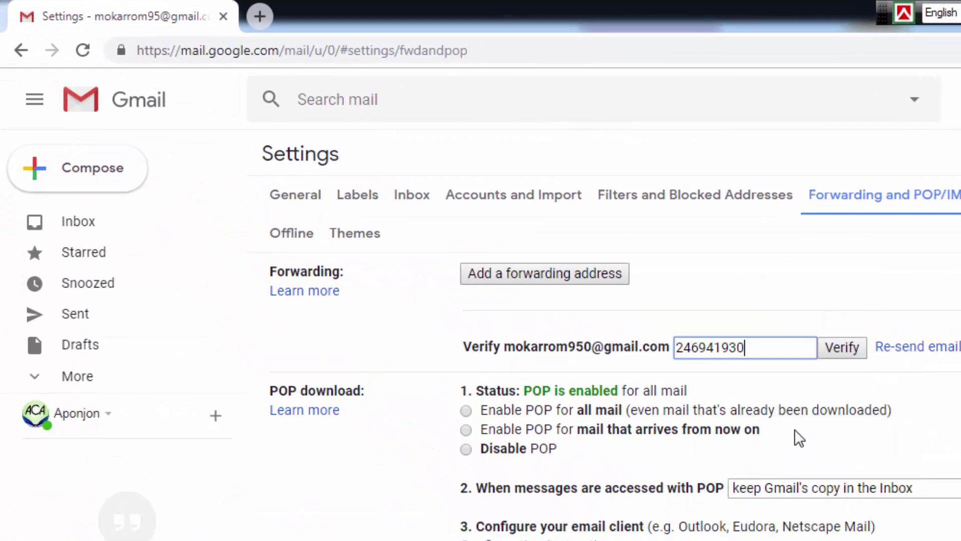
pyautogui.click(808, 338)
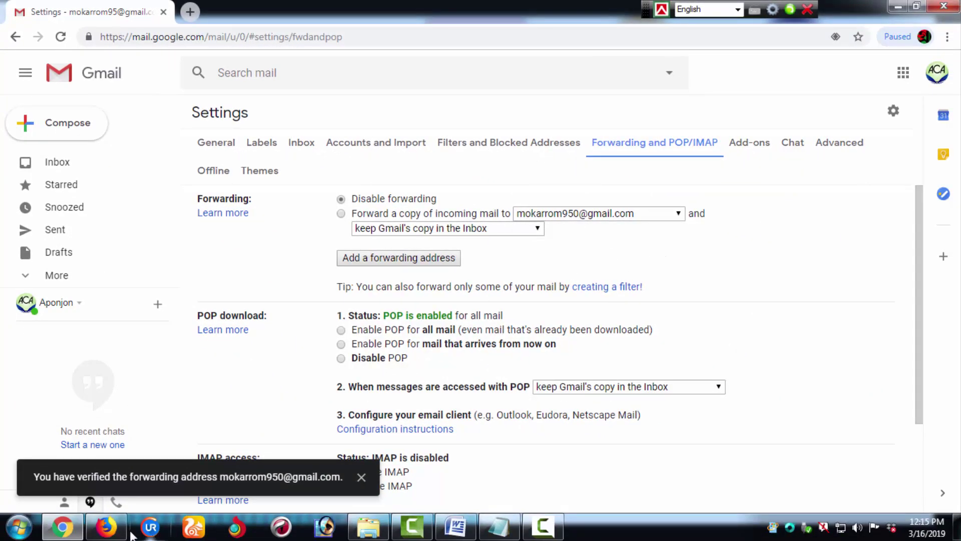
pyautogui.click(108, 528)
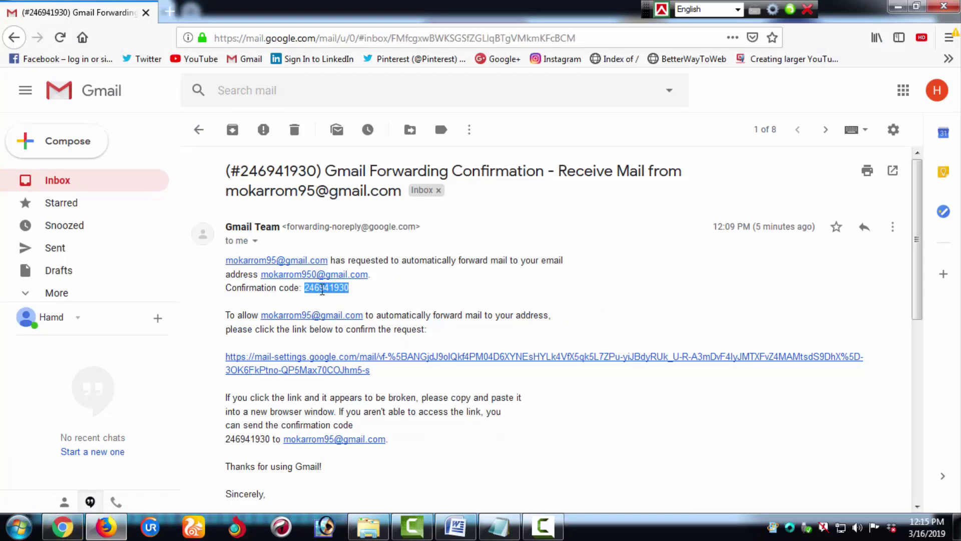
pyautogui.click(62, 527)
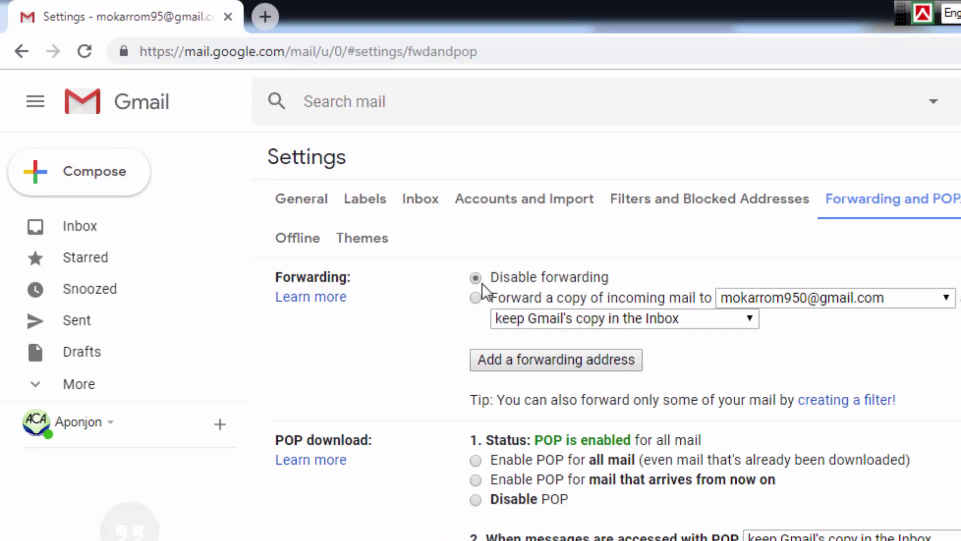
# Step: Choose 'Forward a copy of incoming mail to' the verified address and save changes
pyautogui.click(476, 299)
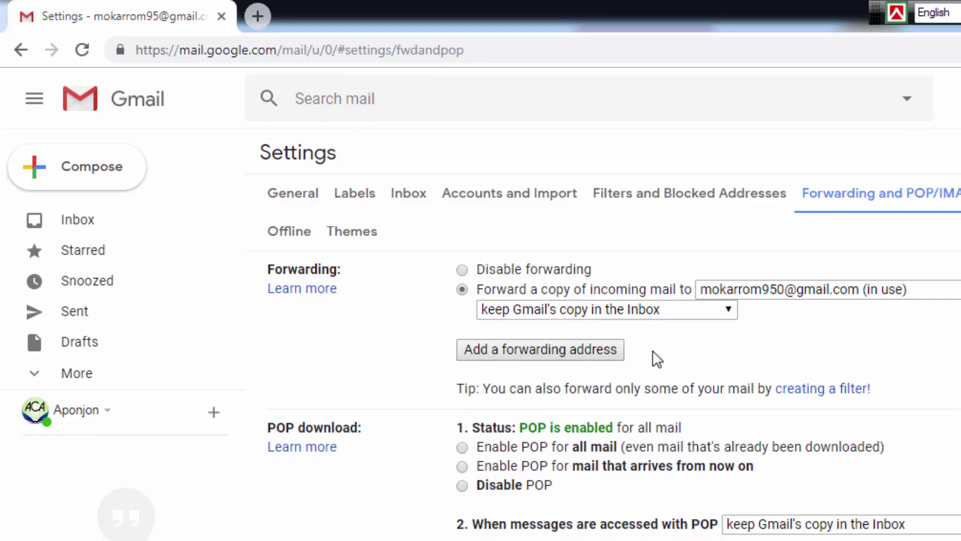
pyautogui.scroll(-5, 672, 369)
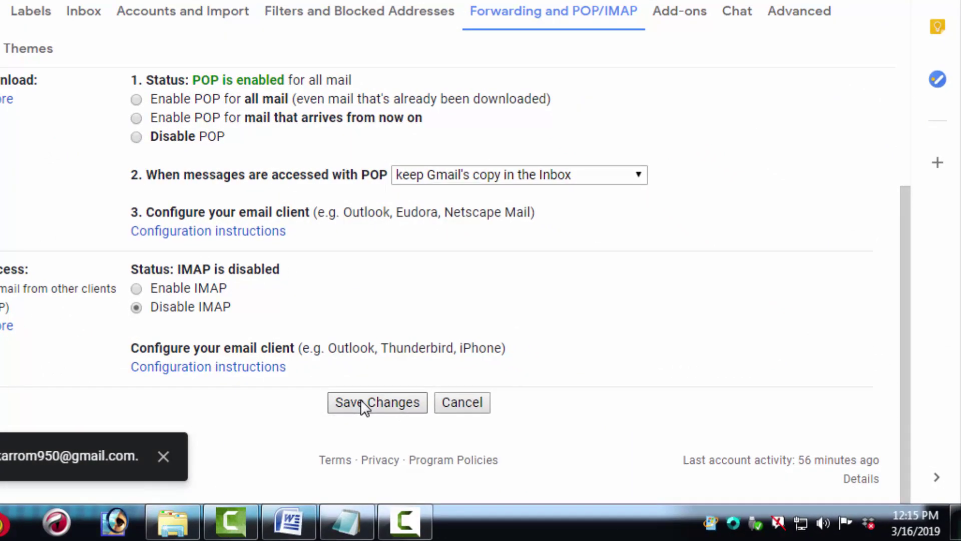
pyautogui.click(389, 409)
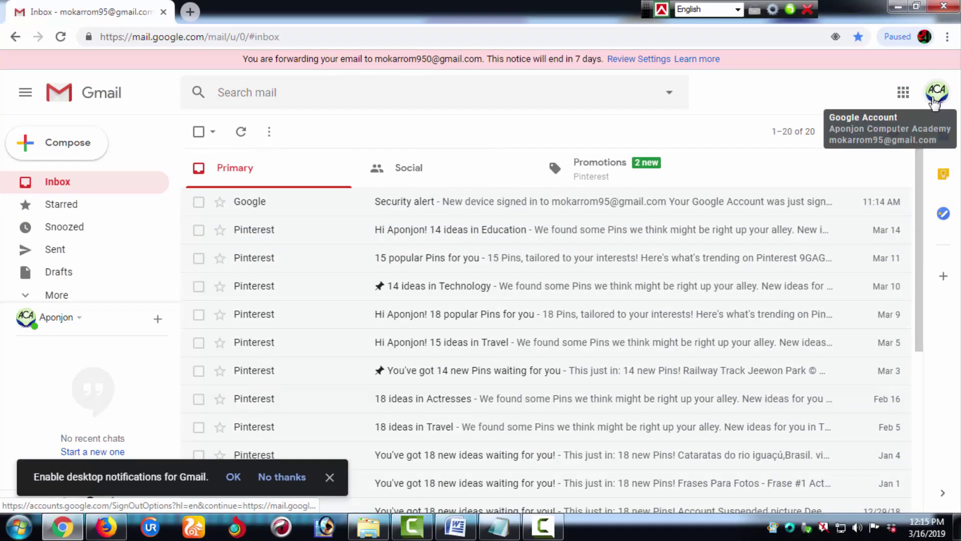
# Step: Reopen the Forwarding and POP/IMAP settings to check the verified address is marked in use
pyautogui.click(934, 100)
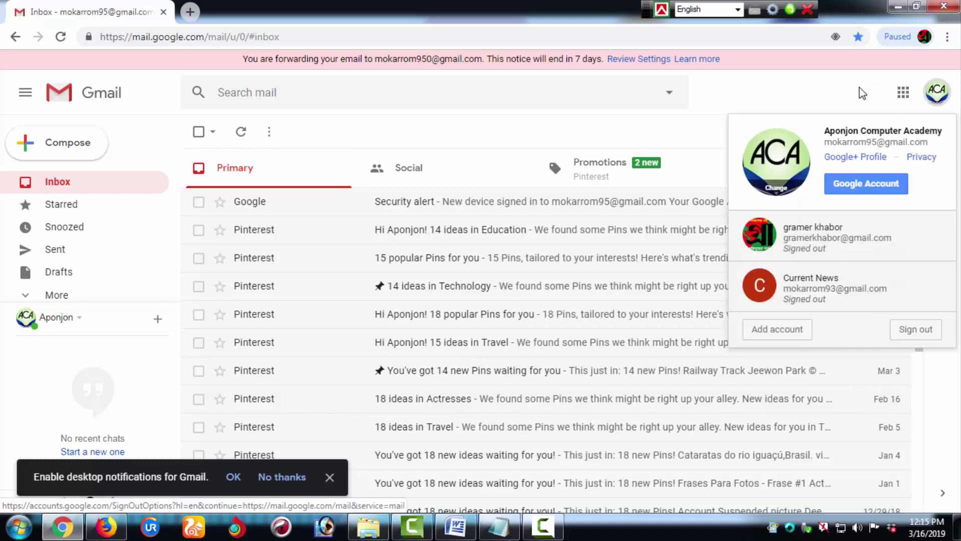
pyautogui.click(884, 98)
pyautogui.click(894, 131)
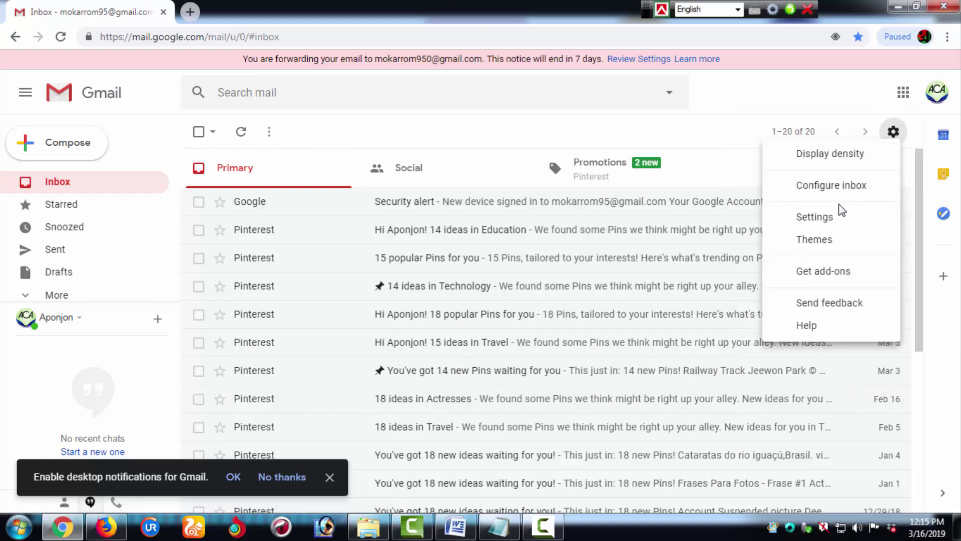
pyautogui.click(814, 218)
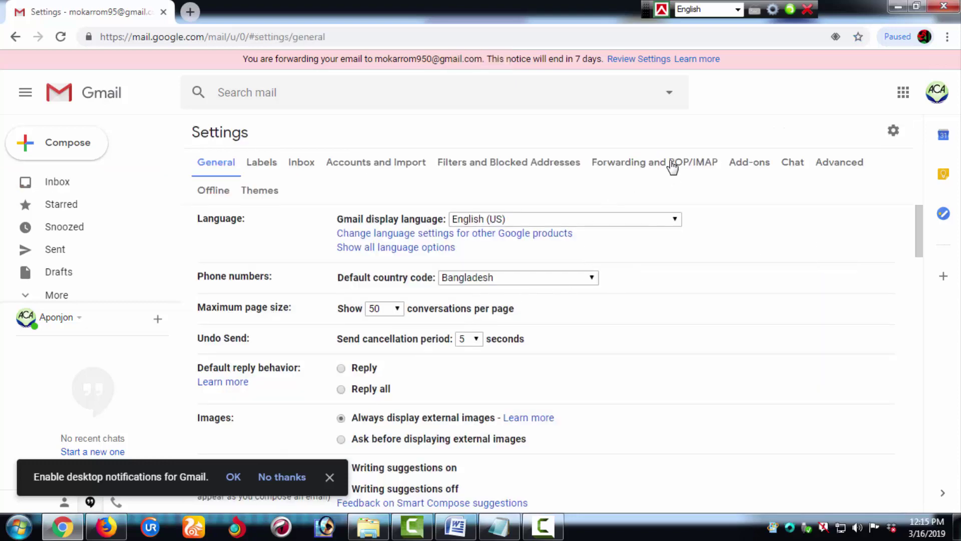
pyautogui.click(658, 170)
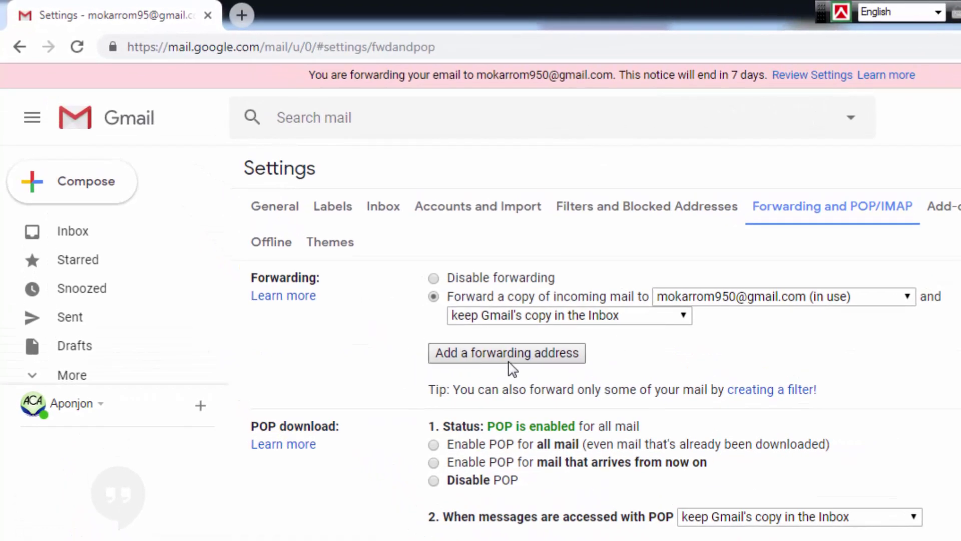
pyautogui.click(546, 353)
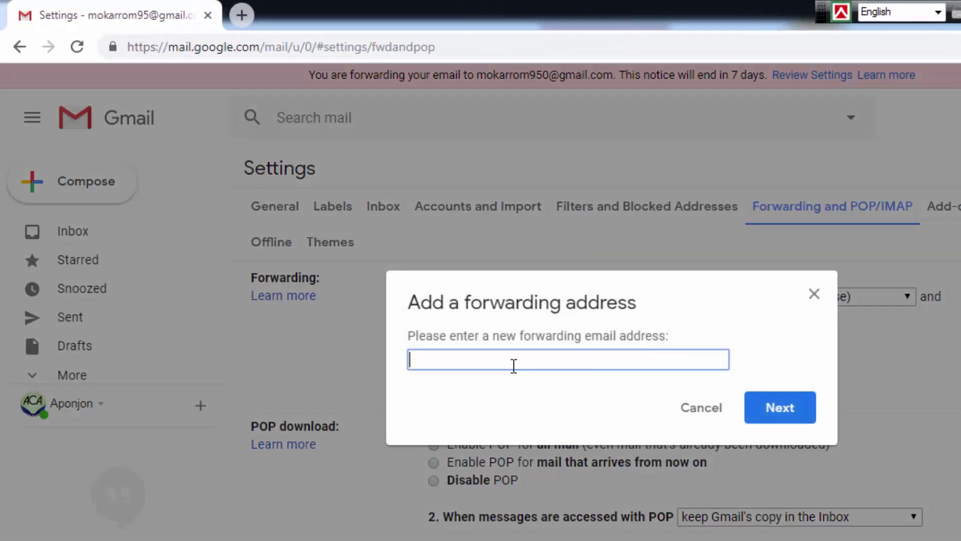
pyautogui.click(813, 296)
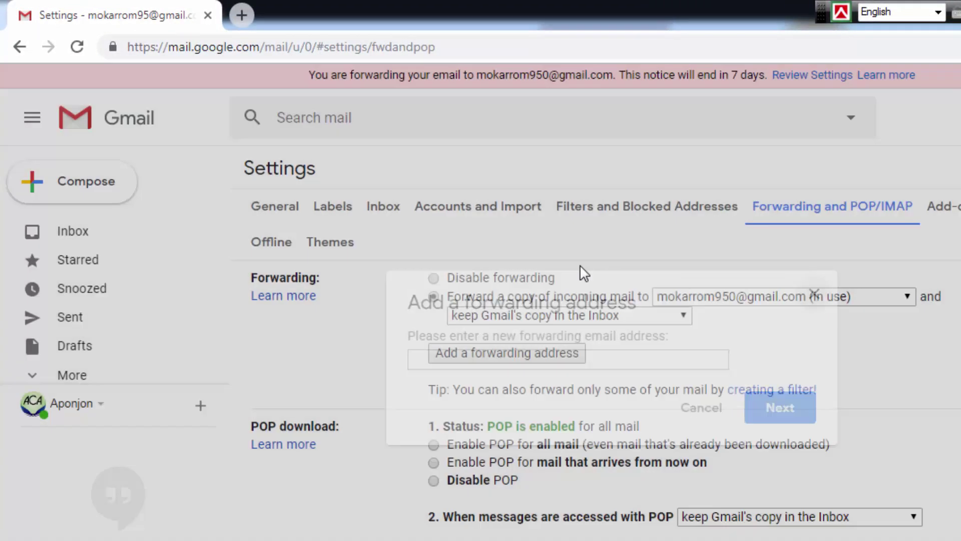